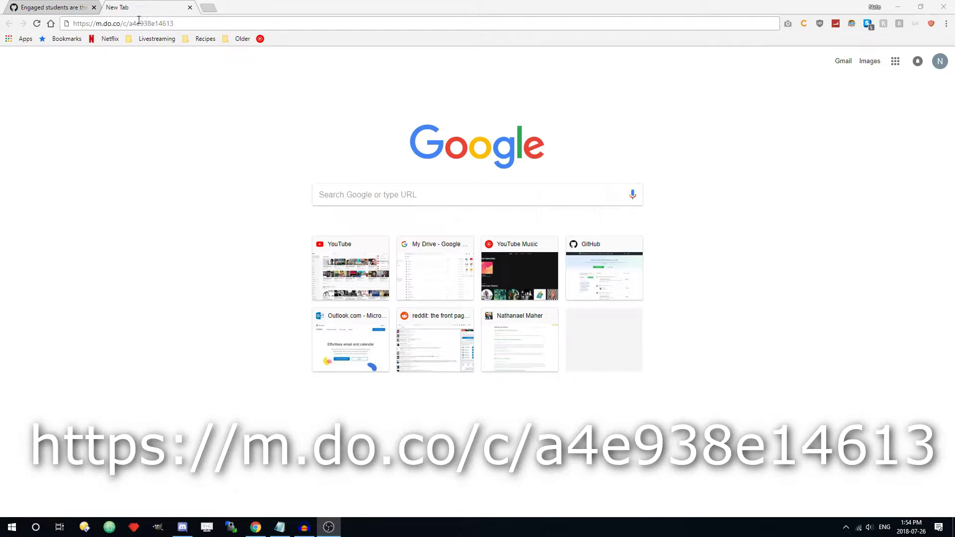
# Load the DigitalOcean referral link from the address bar and go to Sign Up.
pyautogui.moveTo(175, 23); pyautogui.dragTo(75, 22)
pyautogui.click(212, 24)
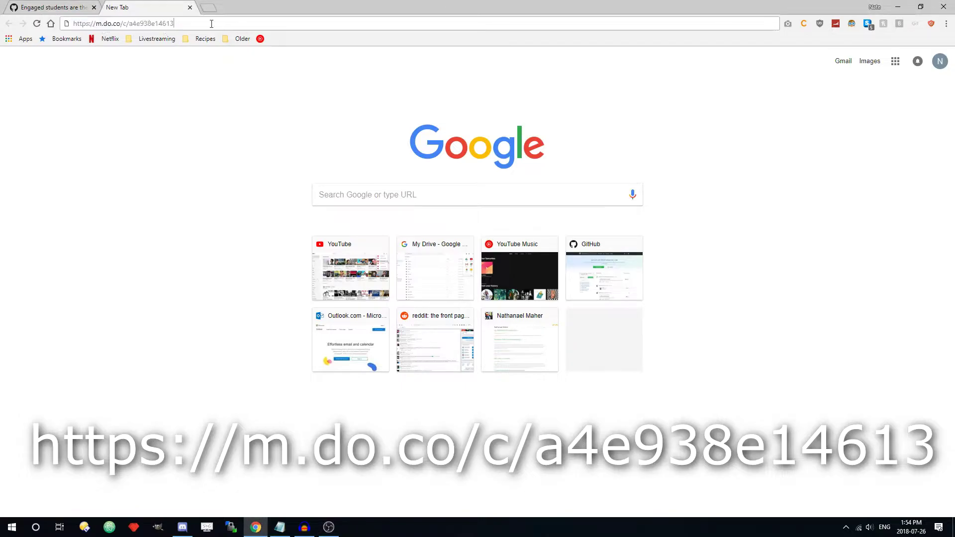
pyautogui.press('Return')
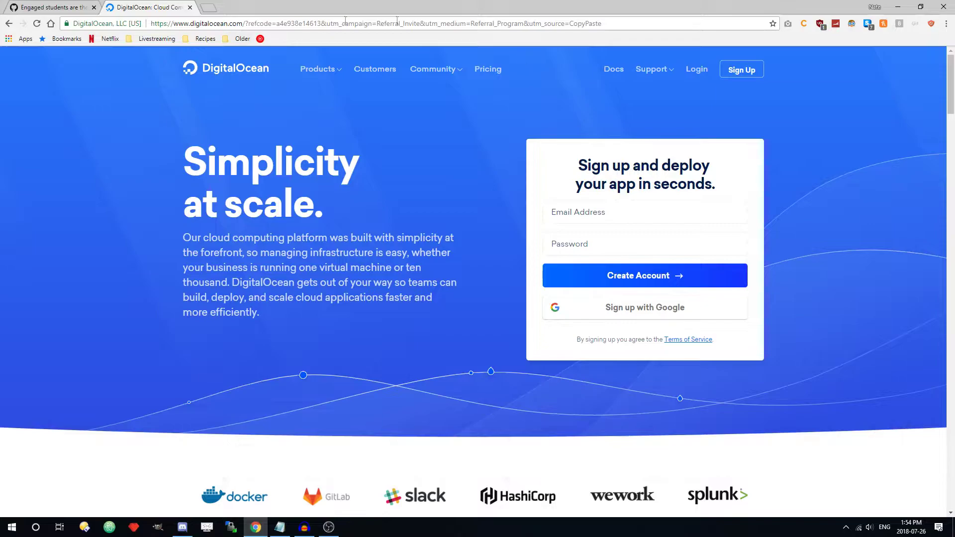
pyautogui.click(748, 72)
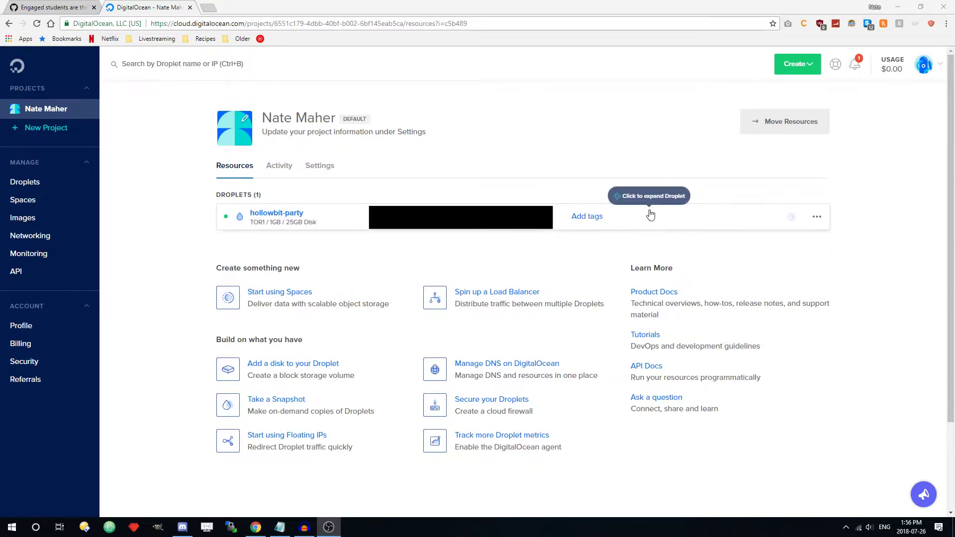
# View the Billing page showing $49.94 credit and $0.00 usage, then switch windows.
pyautogui.click(20, 351)
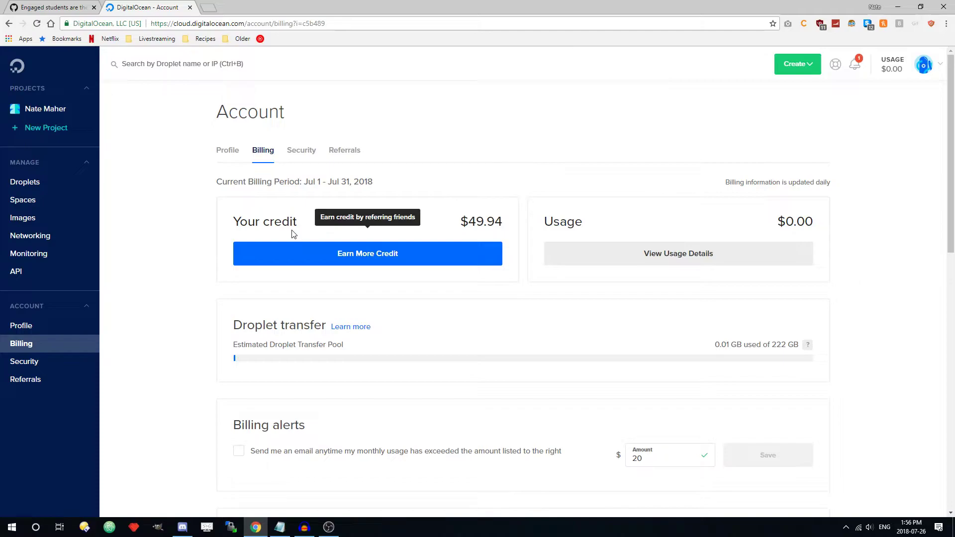
pyautogui.hotkey('alt', 'Tab')
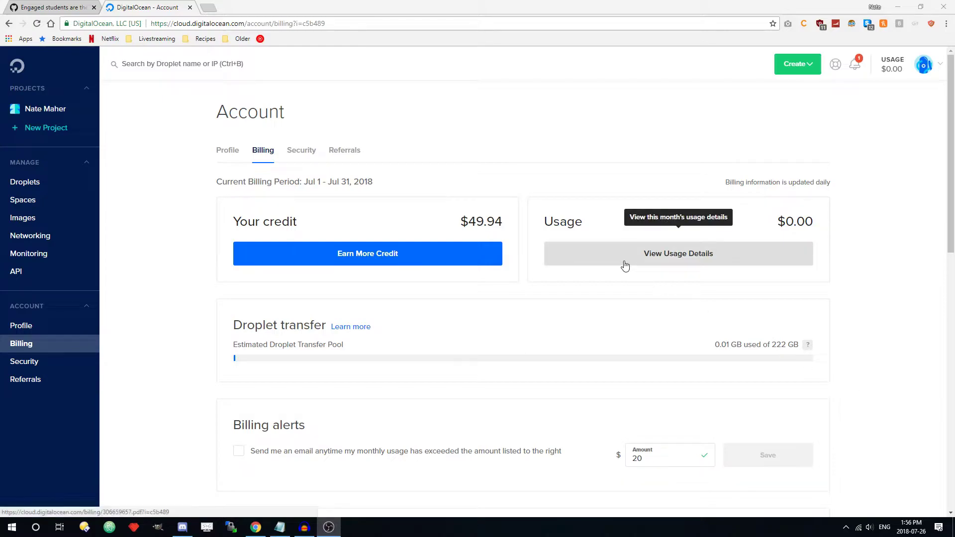
# Open Droplets, start Create > Droplets, and scroll through the droplet size options.
pyautogui.click(35, 181)
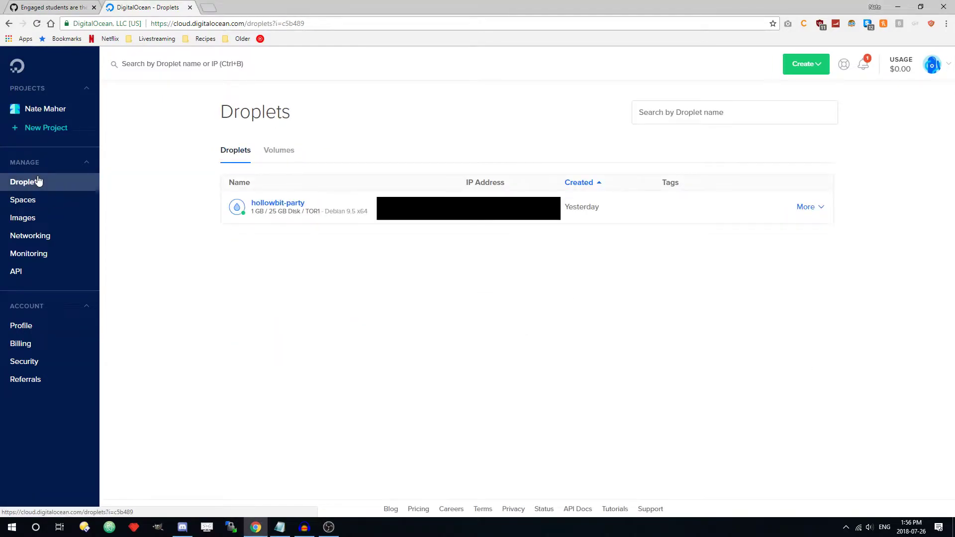
pyautogui.click(806, 65)
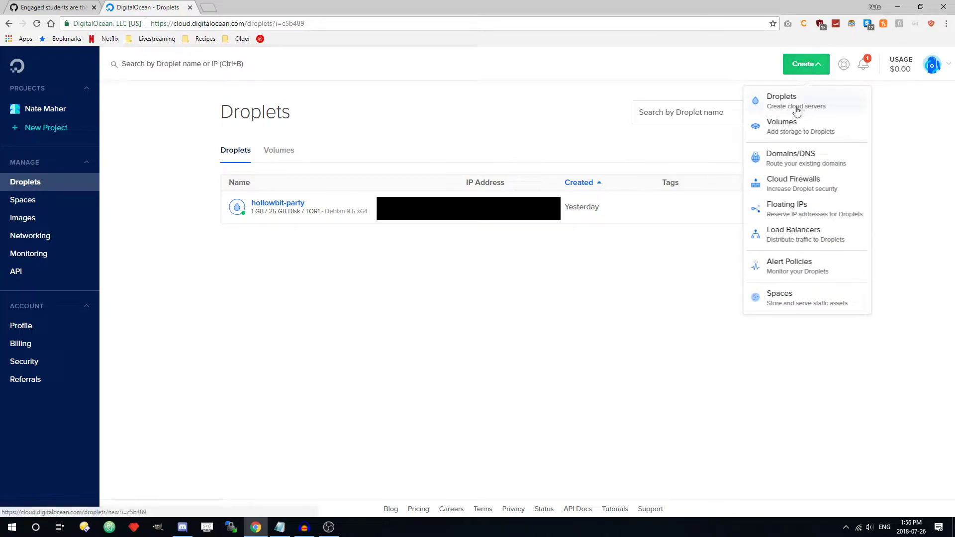
pyautogui.click(783, 106)
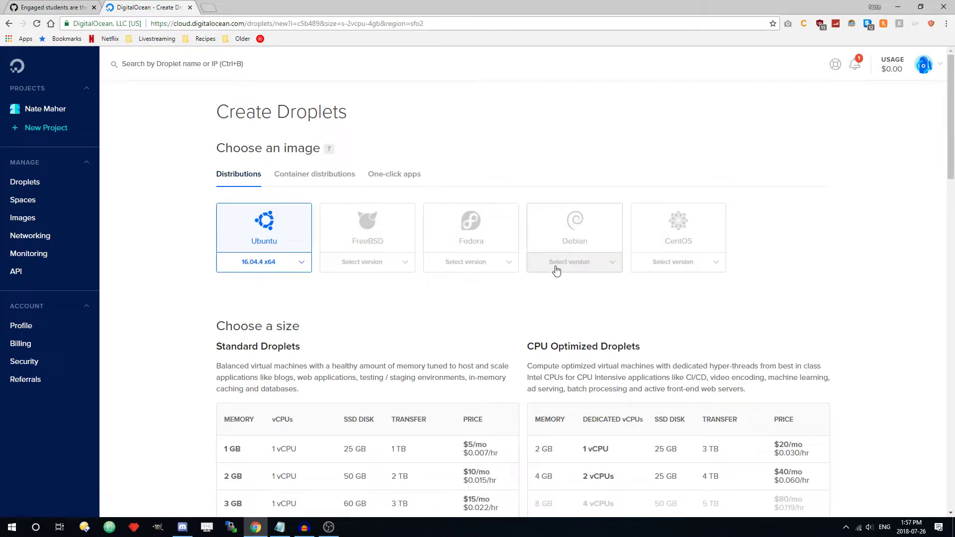
pyautogui.scroll(-2, 365, 247)
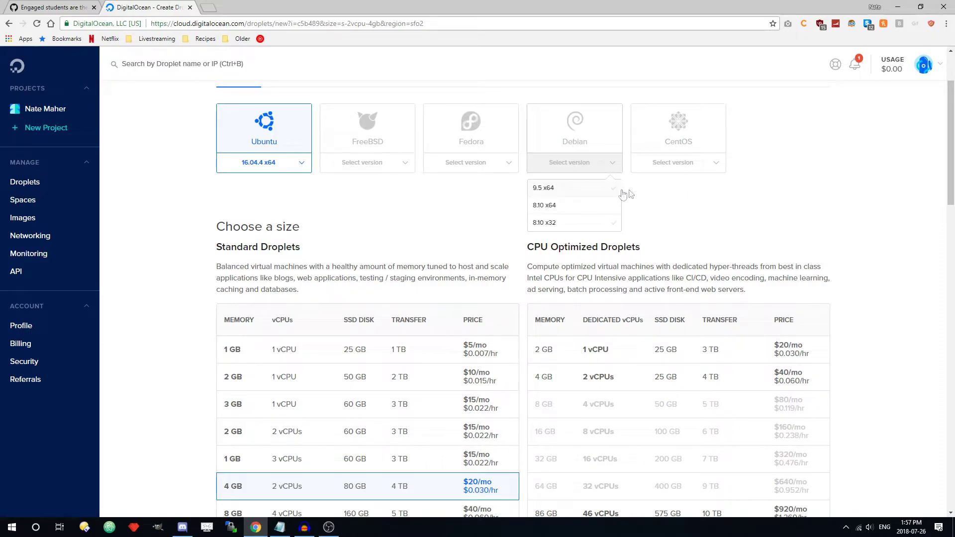
pyautogui.scroll(-2, 389, 245)
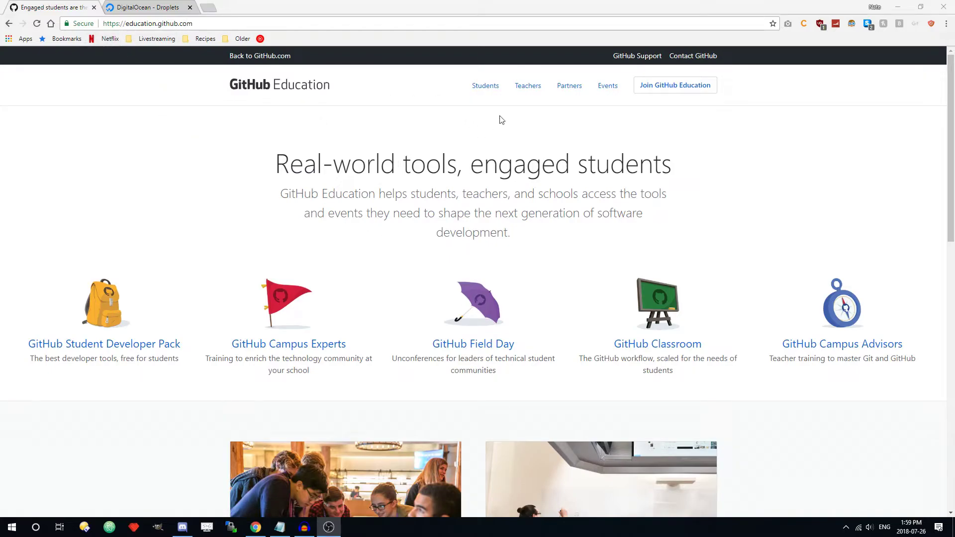
# Open the Student Developer Pack page from GitHub Education and browse its partner tools.
pyautogui.click(487, 87)
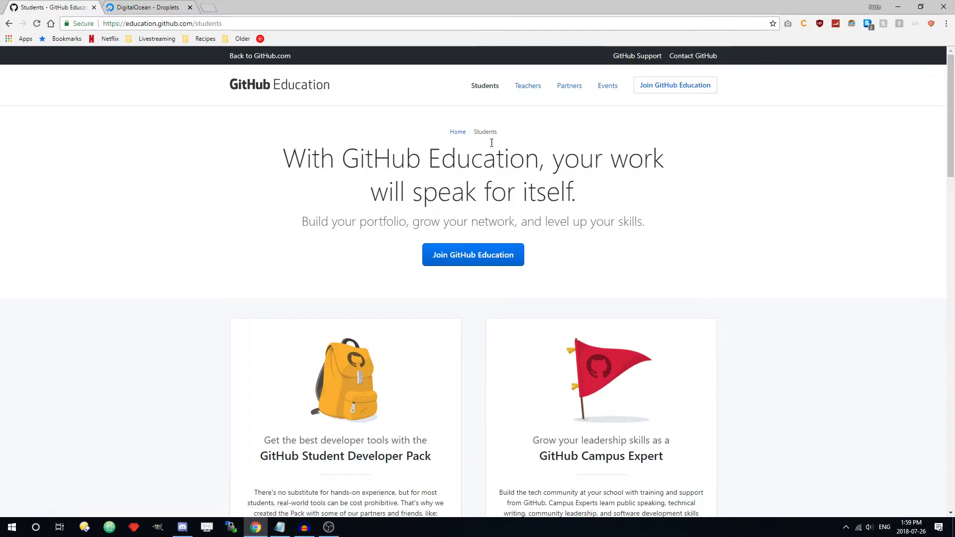
pyautogui.click(479, 257)
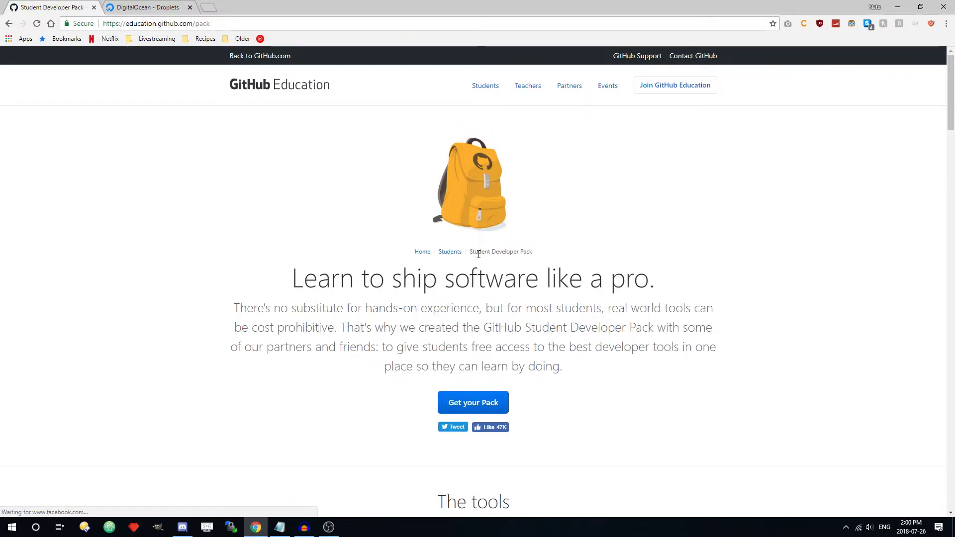
pyautogui.scroll(-7, 452, 228)
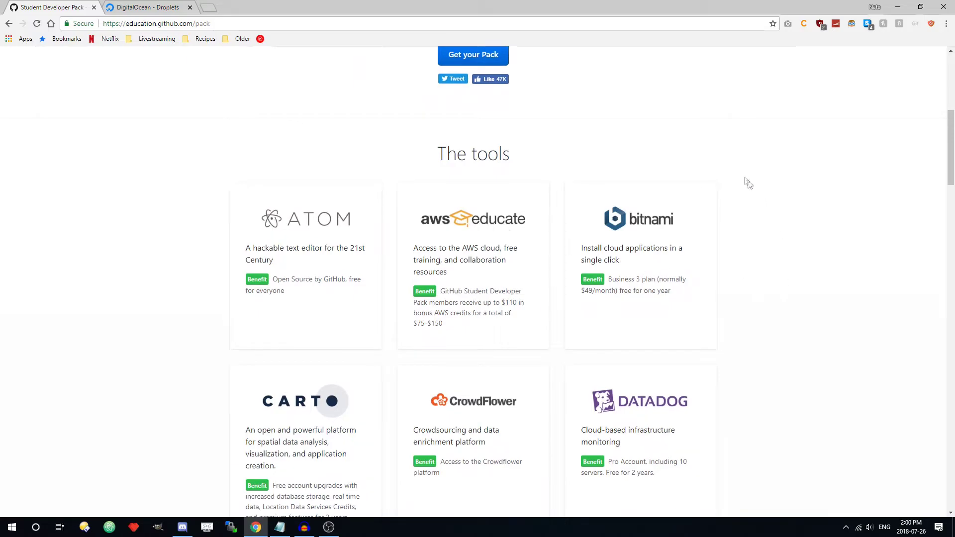
pyautogui.scroll(-1, 742, 165)
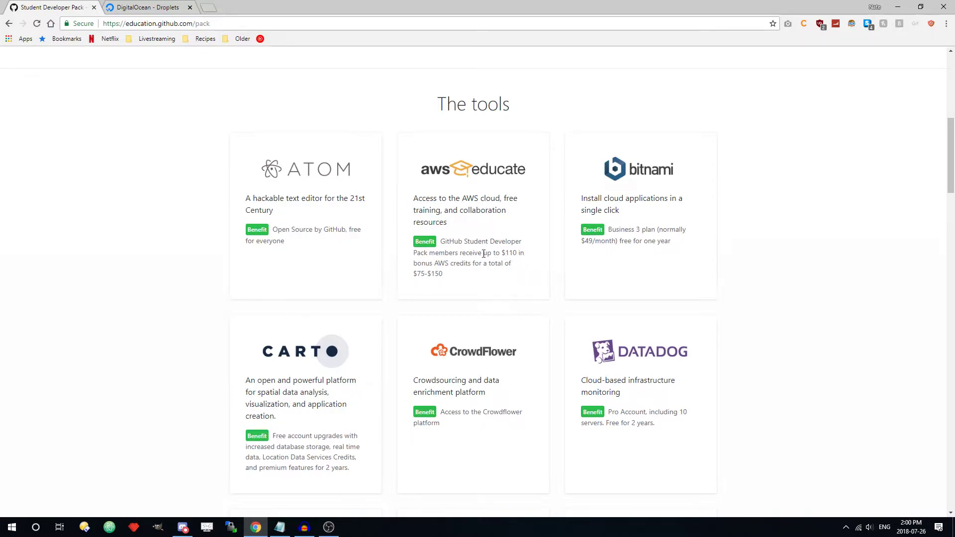
pyautogui.scroll(-2, 524, 236)
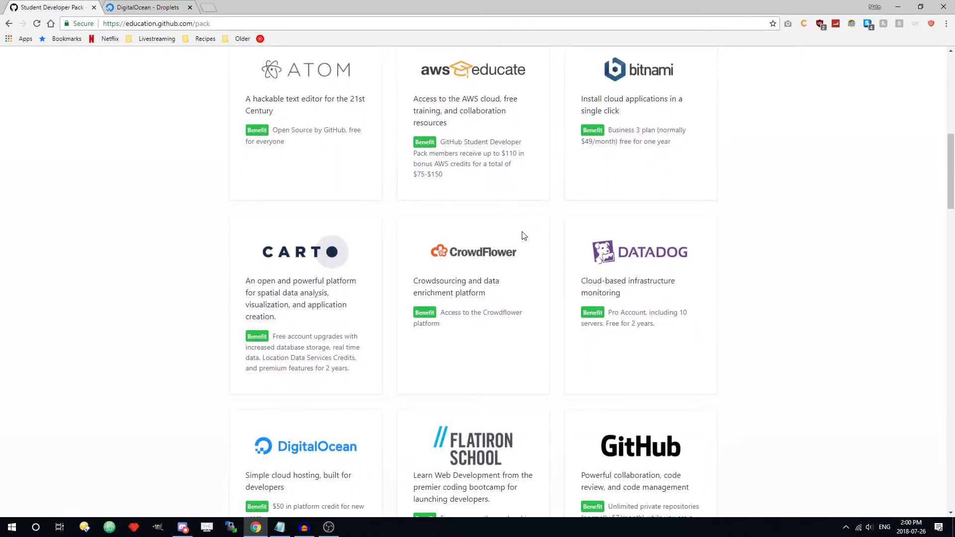
pyautogui.scroll(-3, 518, 238)
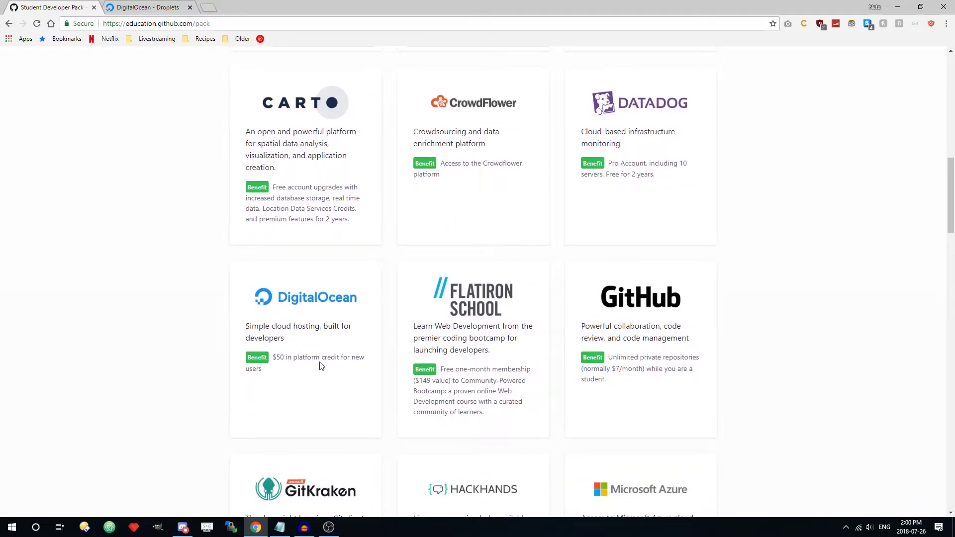
pyautogui.scroll(-1, 580, 274)
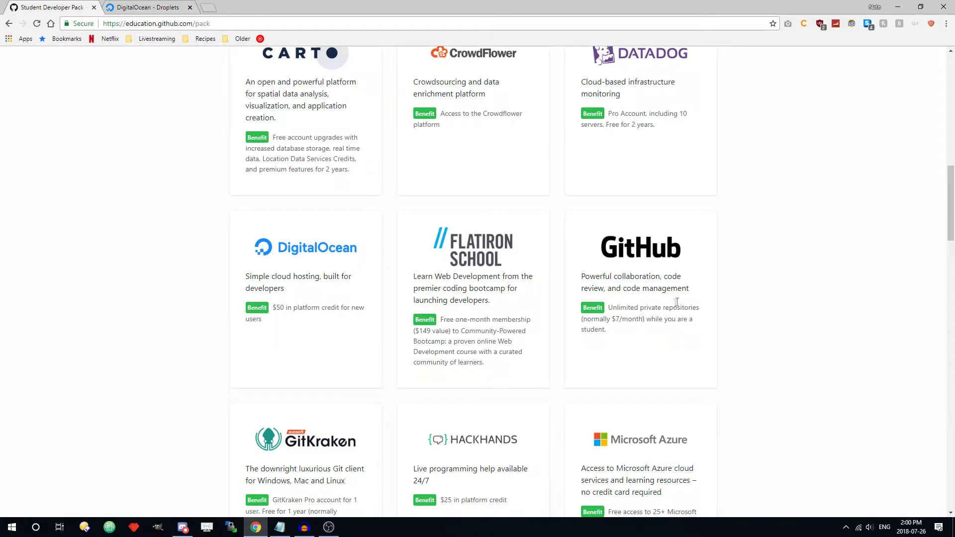
# Scroll through the rest of the partner tools list, then back toward the top.
pyautogui.scroll(-5, 679, 301)
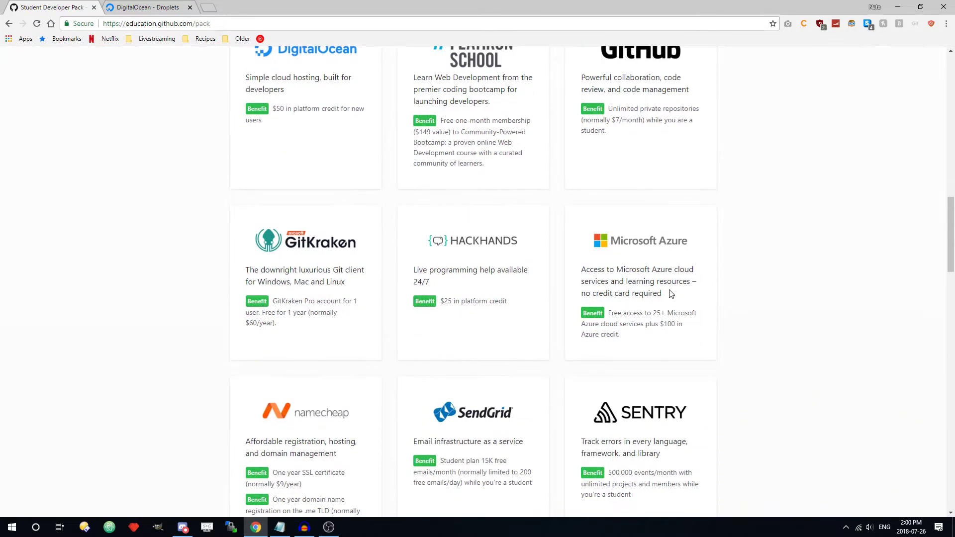
pyautogui.scroll(-2, 605, 274)
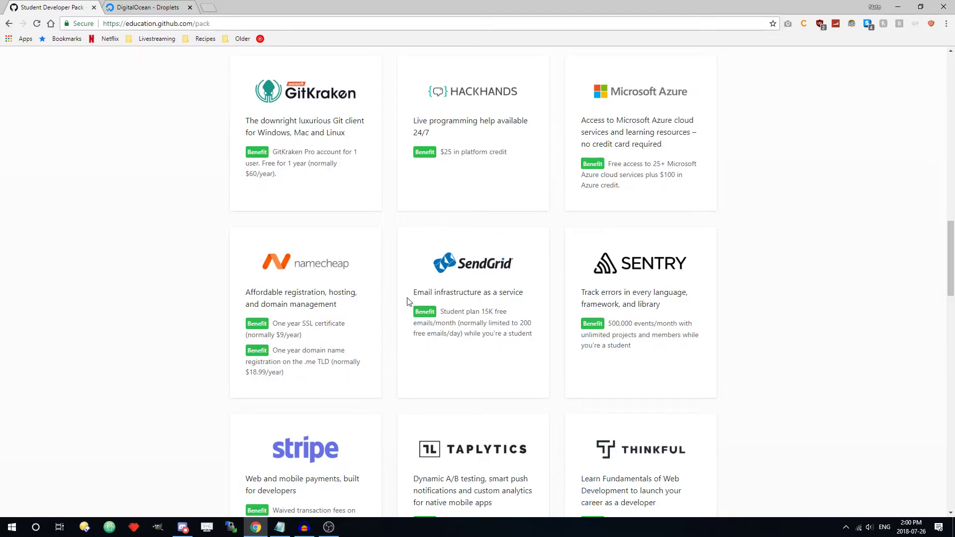
pyautogui.scroll(-1, 395, 268)
pyautogui.scroll(-6, 394, 268)
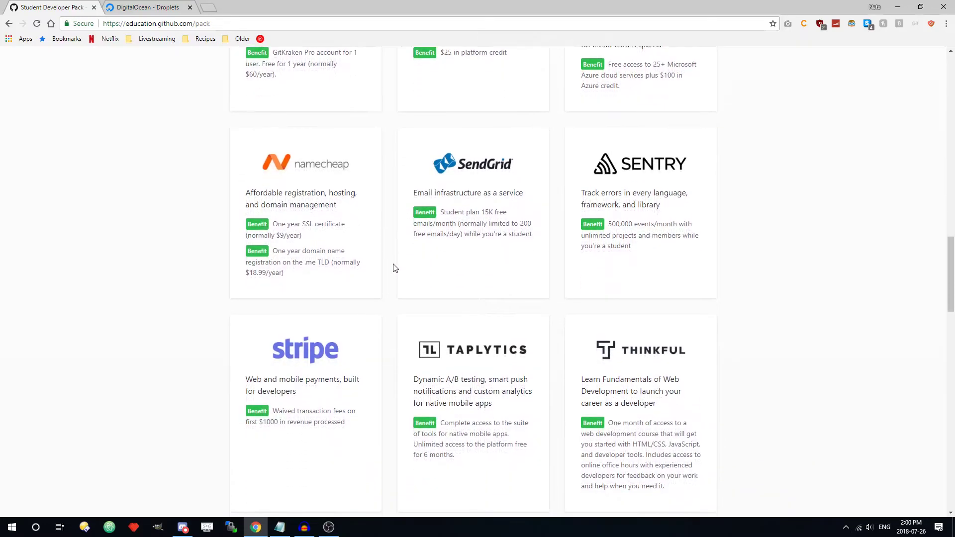
pyautogui.scroll(-1, 393, 268)
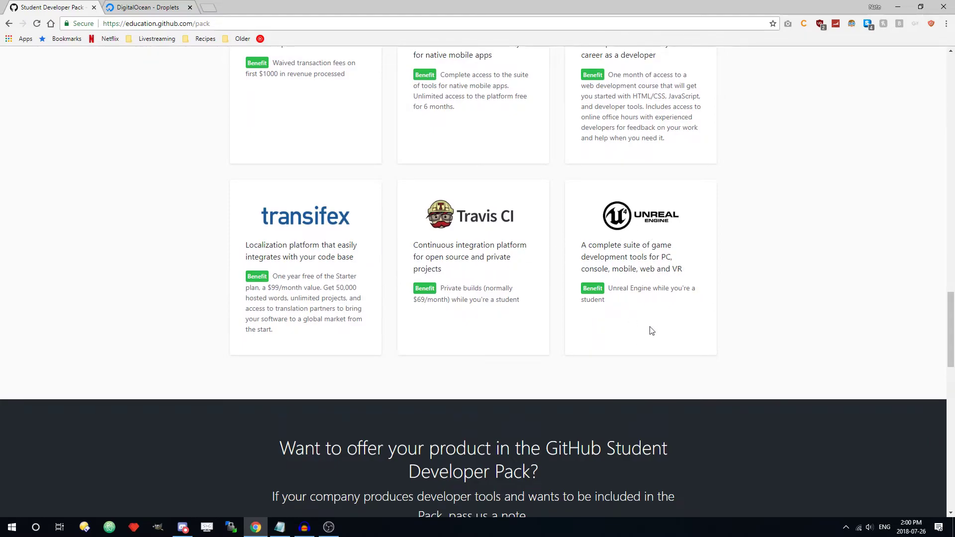
pyautogui.scroll(20, 721, 326)
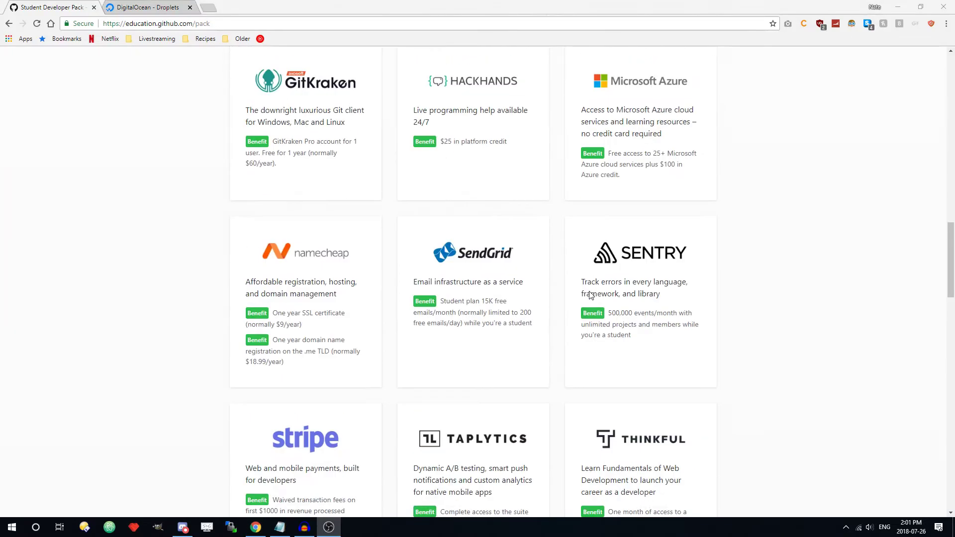
pyautogui.scroll(7, 590, 294)
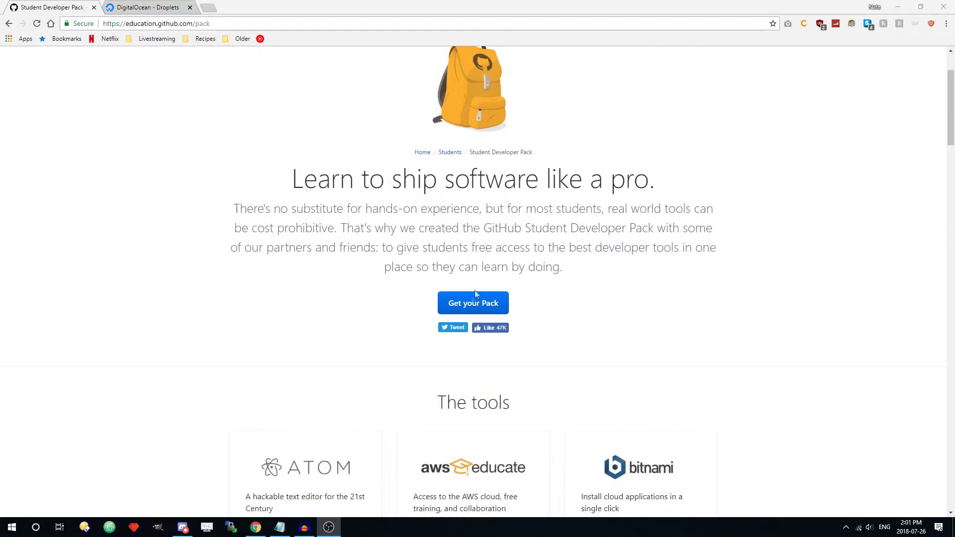
# Start claiming the Student Developer Pack and confirm being a student.
pyautogui.click(465, 307)
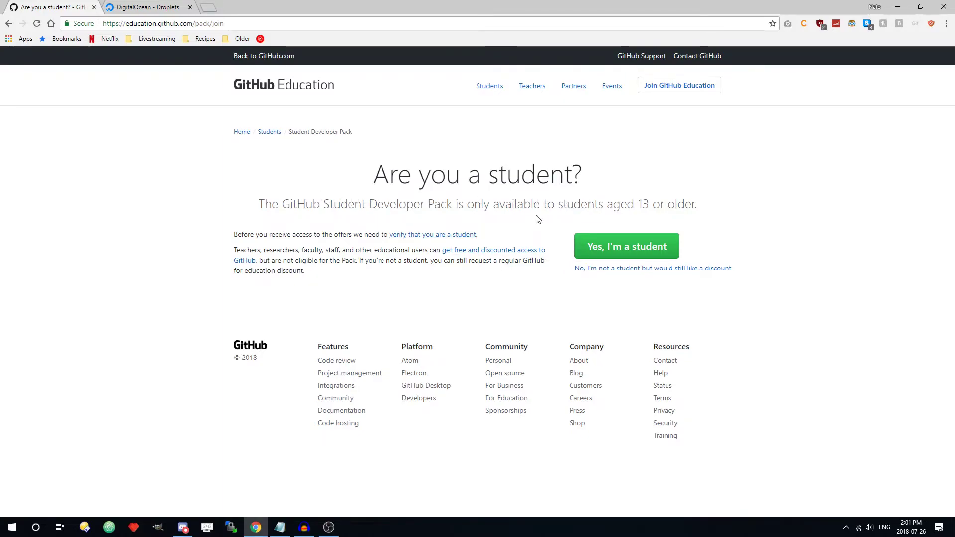
pyautogui.click(624, 251)
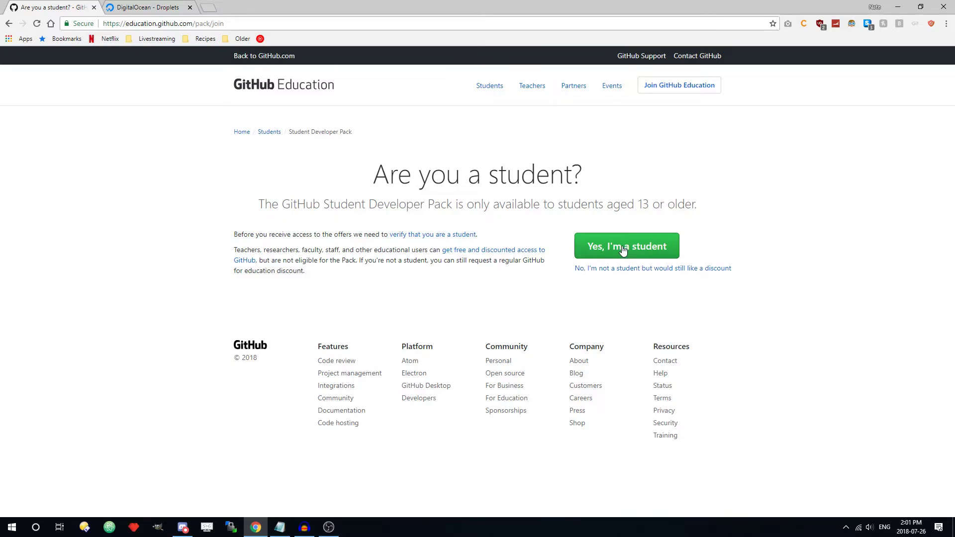
pyautogui.click(623, 250)
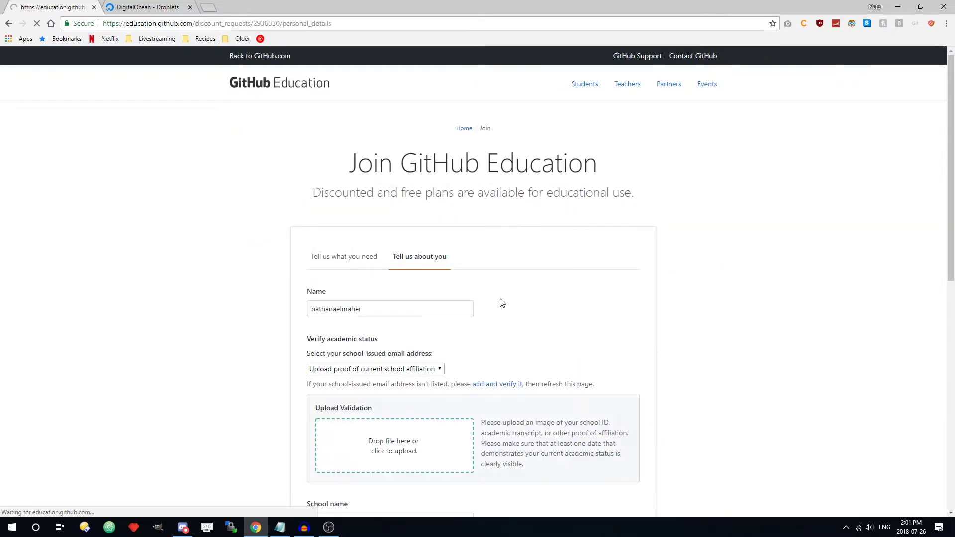
# Work through the student verification form, selecting the prefilled name field.
pyautogui.scroll(-1, 434, 266)
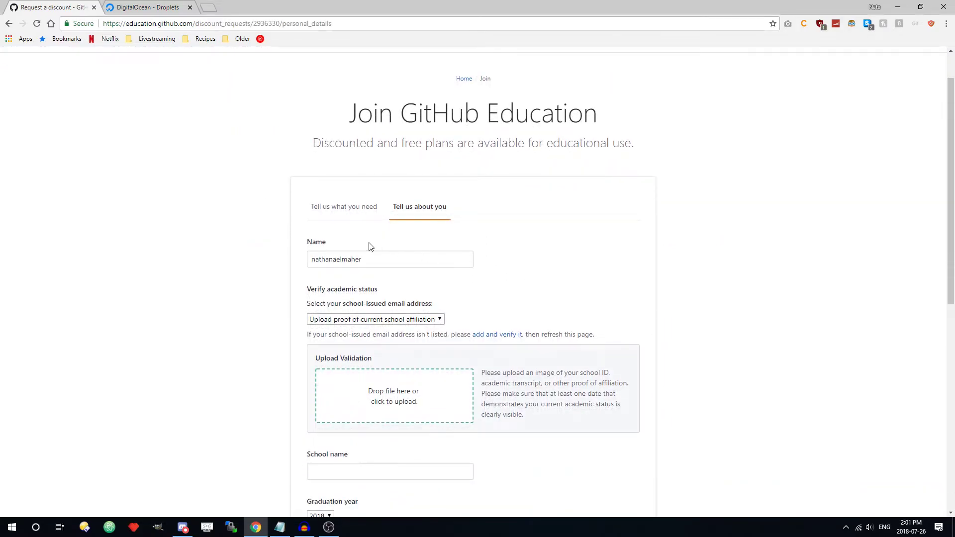
pyautogui.moveTo(429, 262); pyautogui.dragTo(274, 262)
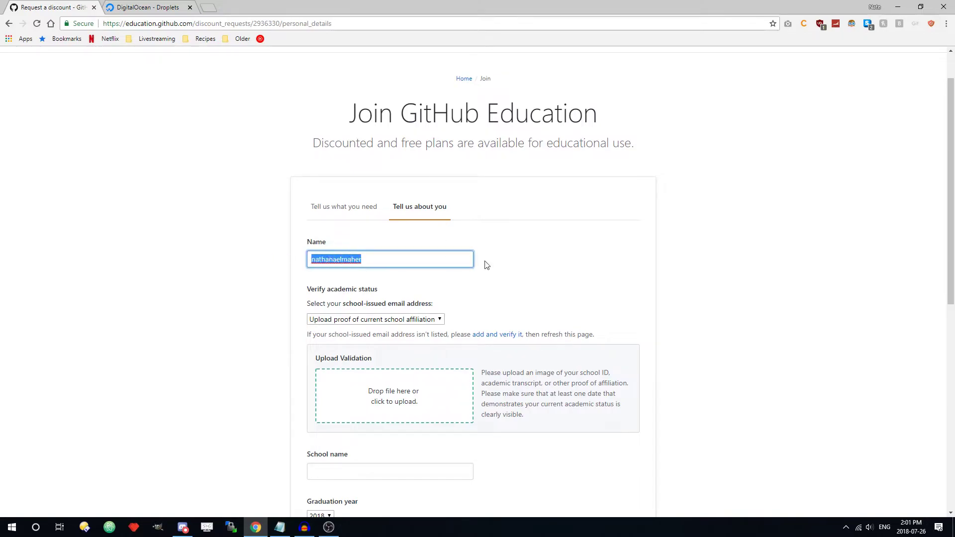
pyautogui.click(538, 268)
pyautogui.scroll(-1, 521, 269)
pyautogui.scroll(-2, 521, 269)
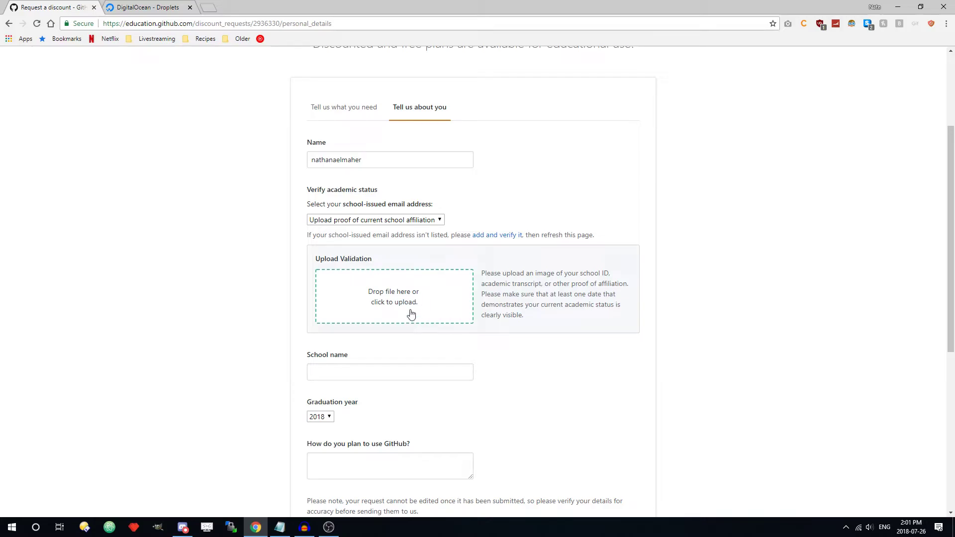
pyautogui.scroll(-2, 428, 310)
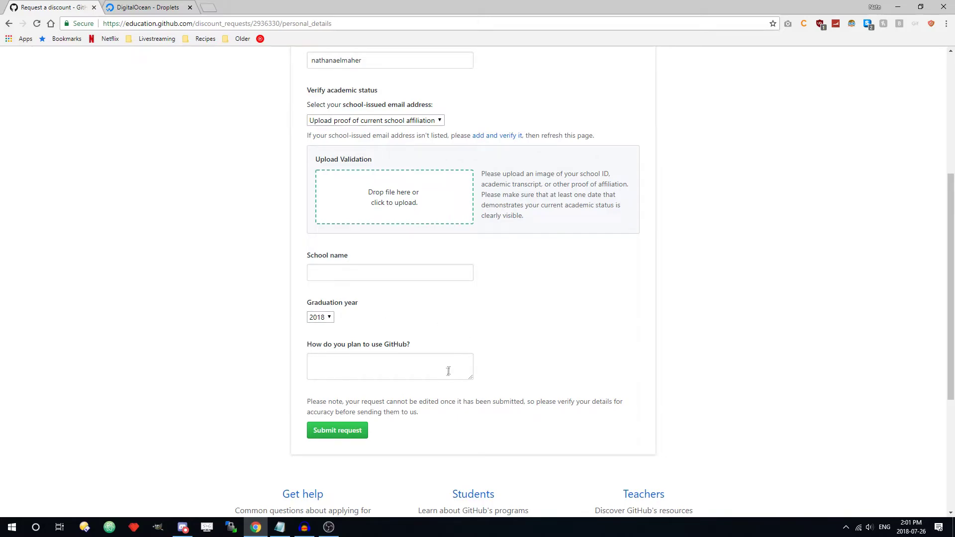
pyautogui.scroll(-2, 416, 343)
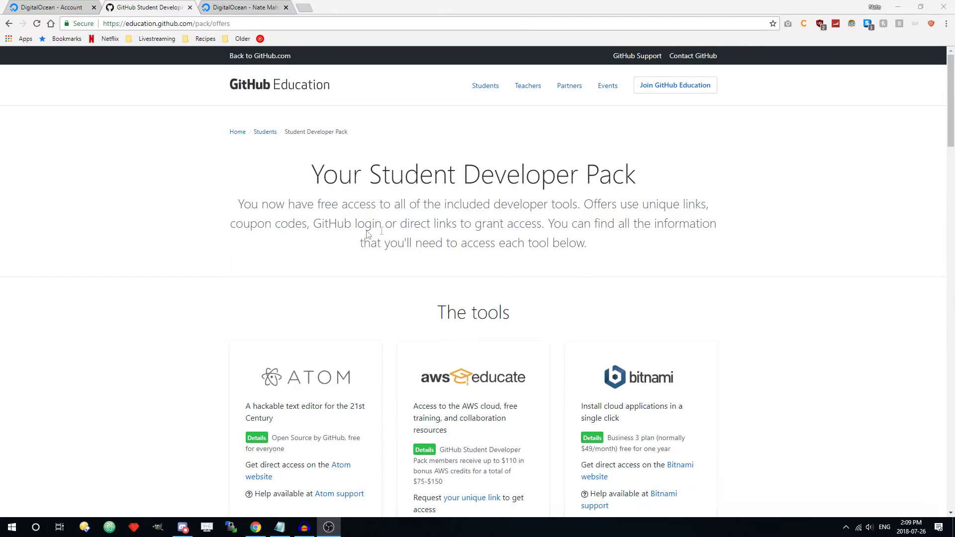
# Scroll the pack offers down to the DigitalOcean $50 platform credit card.
pyautogui.scroll(-2, 407, 217)
pyautogui.scroll(-3, 408, 217)
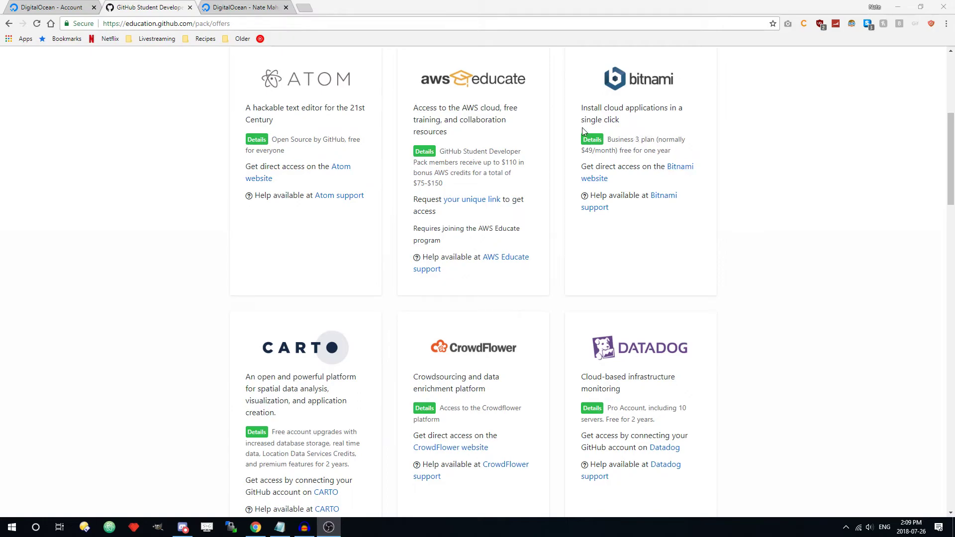
pyautogui.scroll(-2, 620, 223)
pyautogui.scroll(-5, 620, 223)
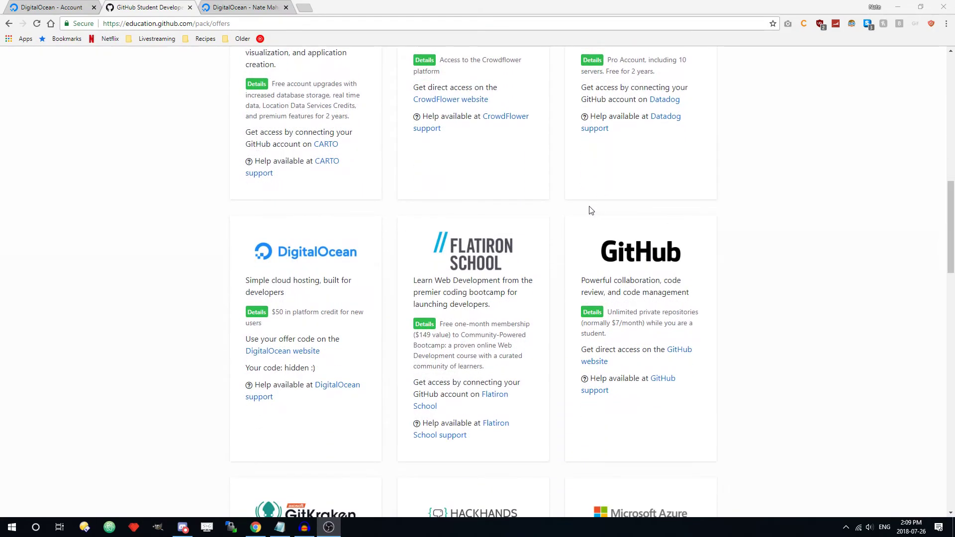
pyautogui.scroll(-1, 289, 353)
pyautogui.scroll(-1, 288, 353)
# Reveal the hidden offer code text, then open the DigitalOcean offer link in a new tab.
pyautogui.click(292, 269)
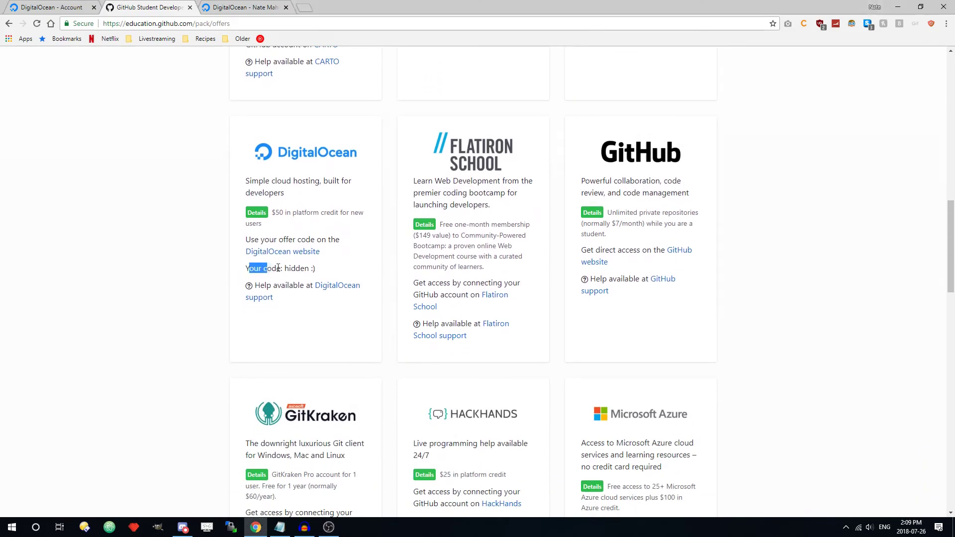
pyautogui.doubleClick(293, 270)
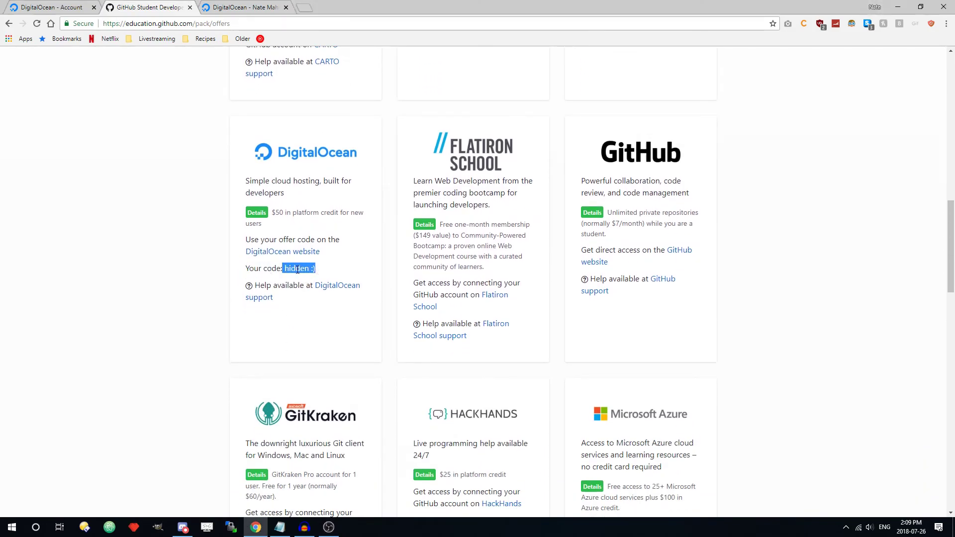
pyautogui.click(300, 264)
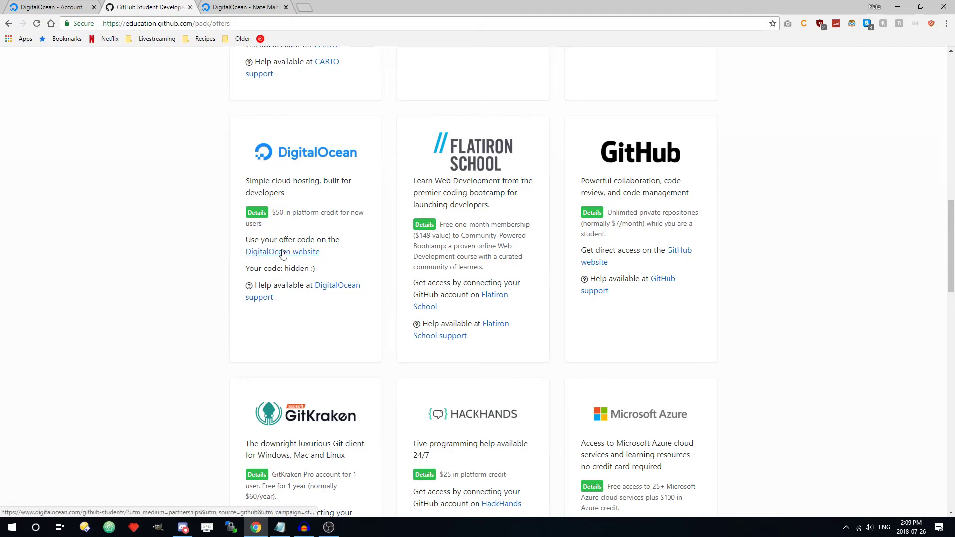
pyautogui.keyDown('ctrl'); pyautogui.click(283, 252); pyautogui.keyUp('ctrl')
# Switch to the DigitalOcean student offer tab and log in to the account.
pyautogui.click(337, 7)
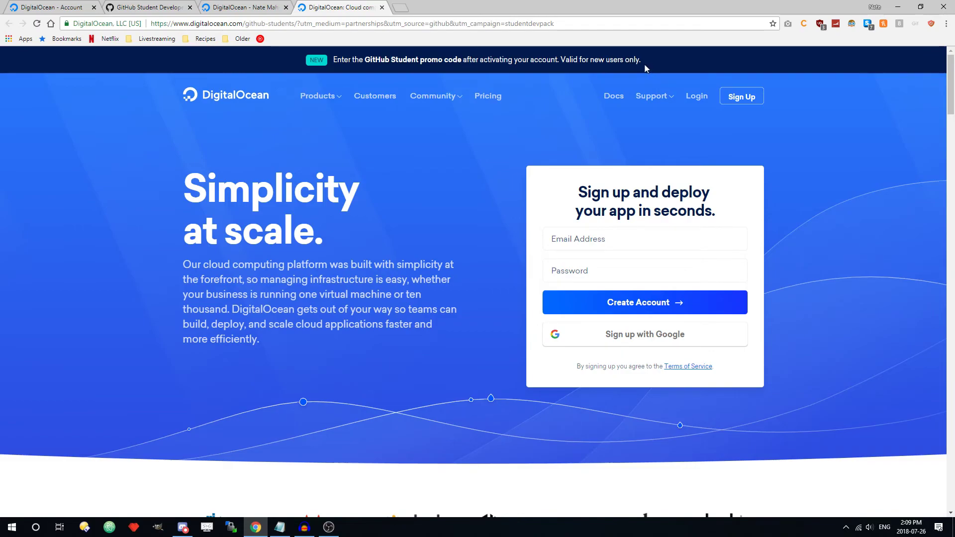
pyautogui.click(696, 100)
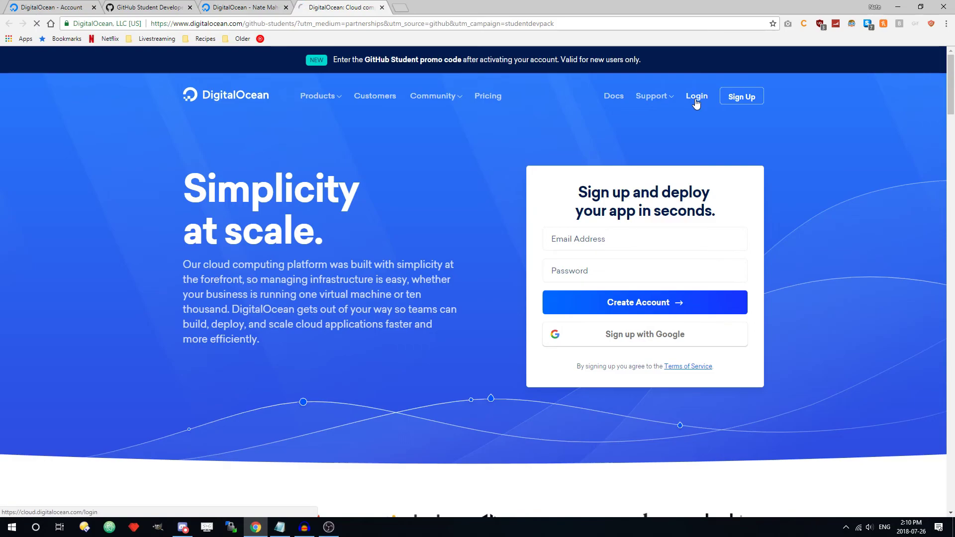